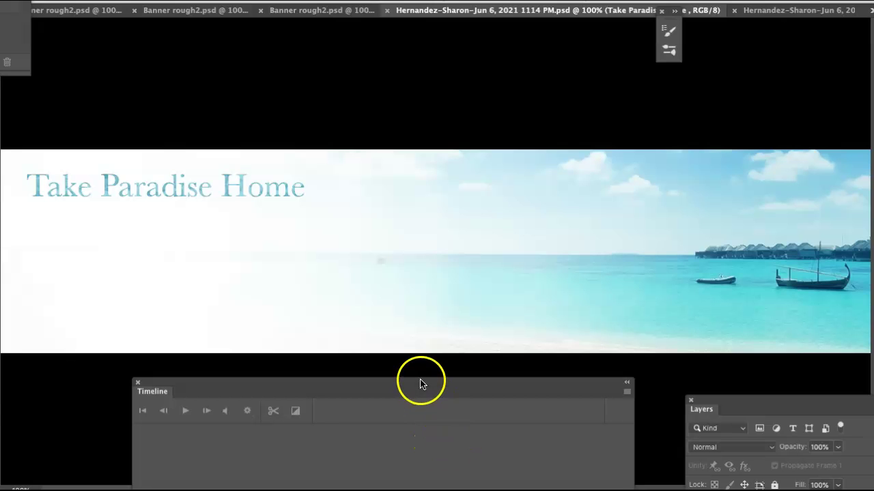
mouse_move(420, 384)
left_mouse_down()
mouse_move(411, 223)
mouse_move(421, 48)
left_mouse_up()
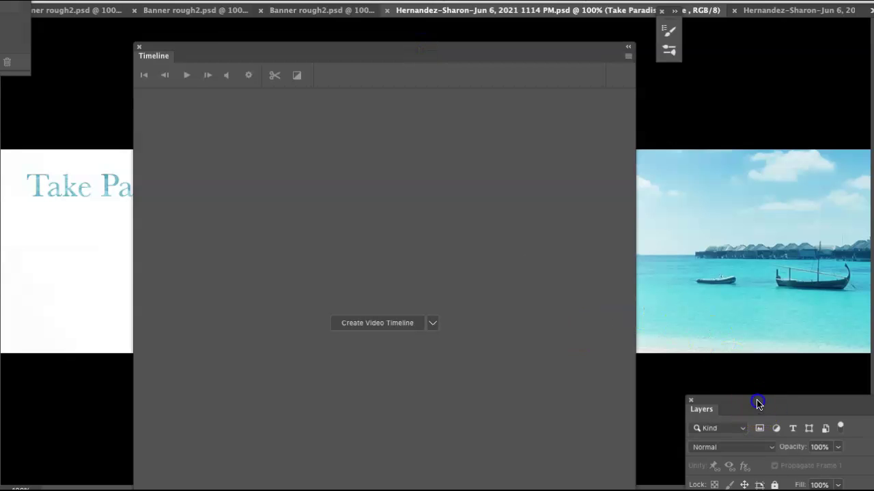
mouse_move(758, 404)
left_mouse_down()
mouse_move(741, 193)
mouse_move(750, 92)
left_mouse_up()
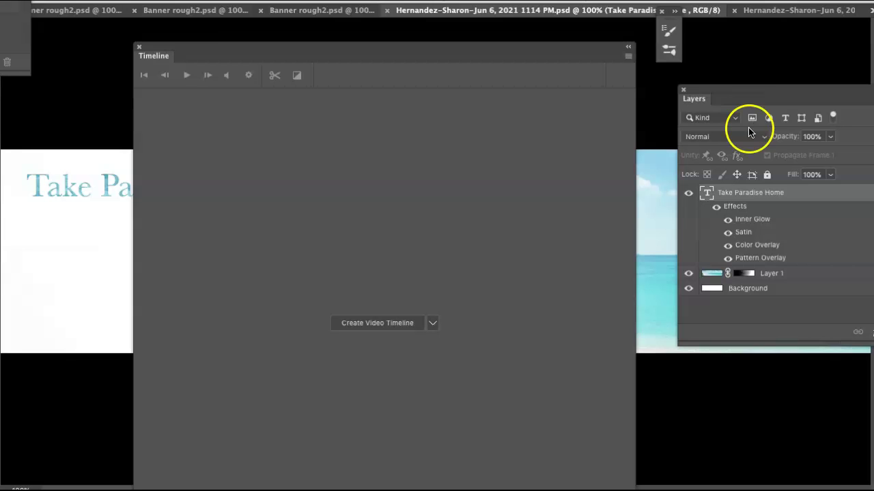
mouse_move(746, 87)
left_mouse_down()
mouse_move(754, 69)
mouse_move(829, 378)
left_mouse_up()
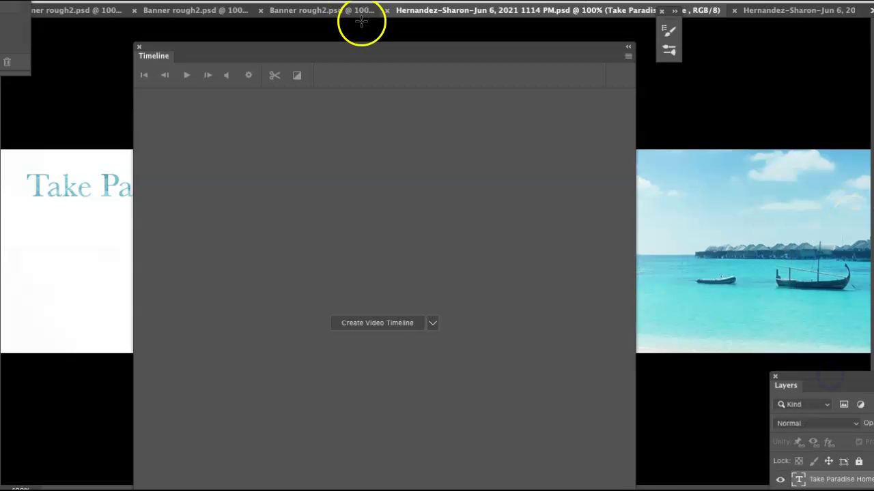
left_click_drag(345, 50, 303, 377)
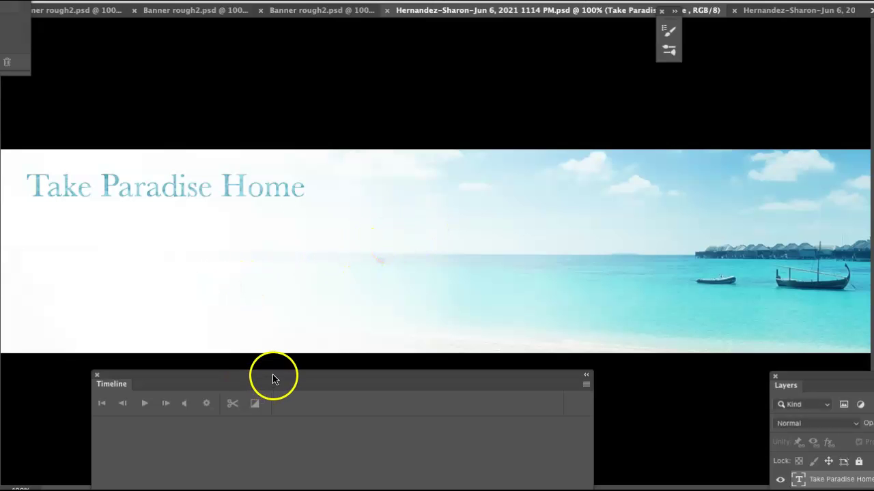
- Create a video timeline from the banner's layers, then close that Timeline panel
mouse_move(272, 378)
left_mouse_down()
mouse_move(326, 228)
mouse_move(316, 39)
left_mouse_up()
left_click(408, 318)
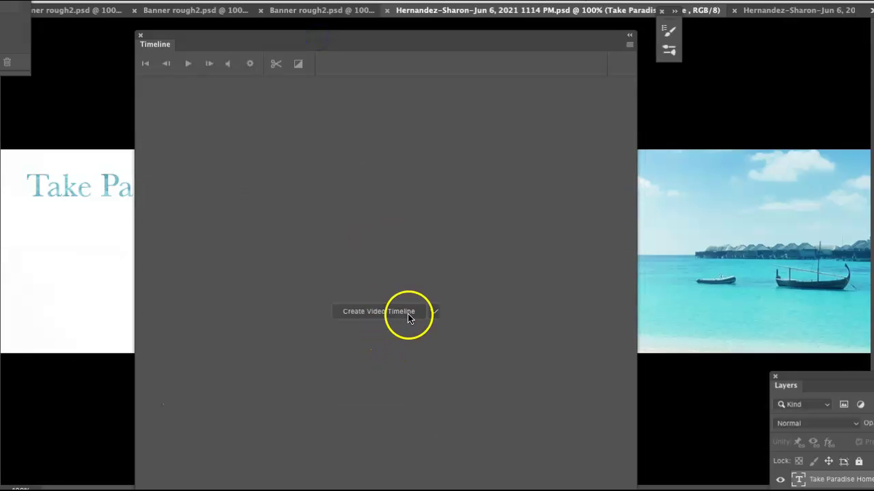
left_click(409, 318)
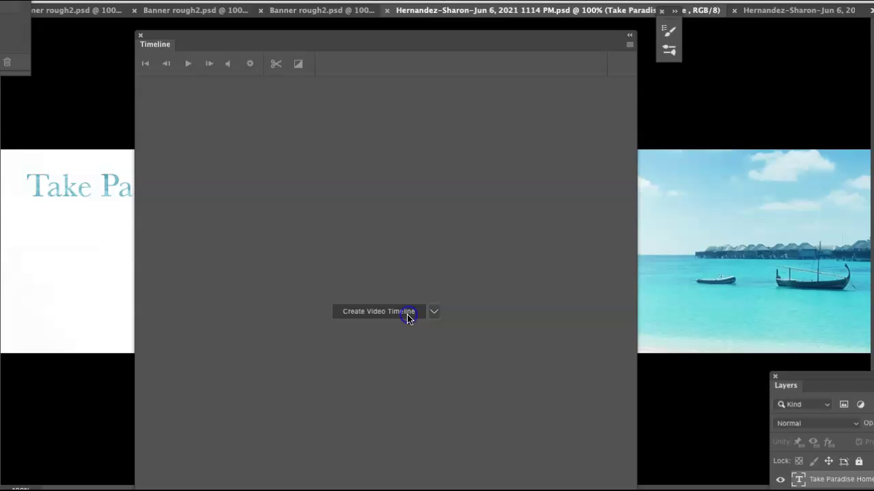
left_click(408, 318)
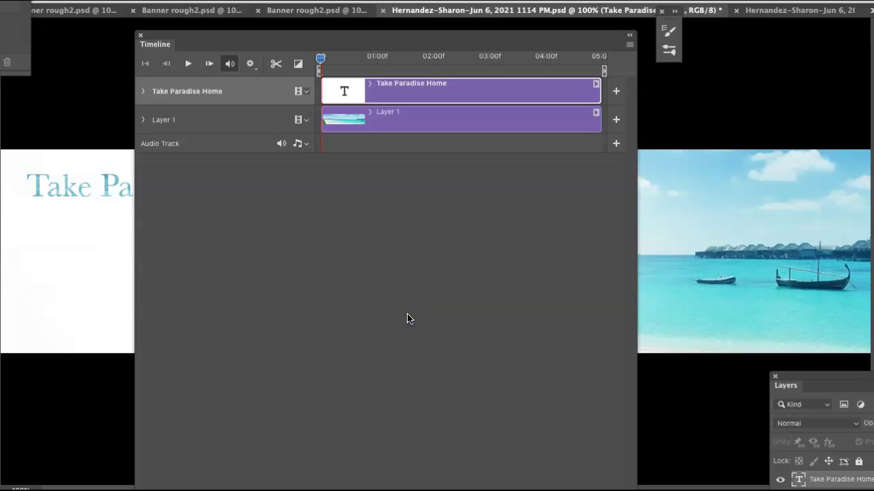
left_click(140, 35)
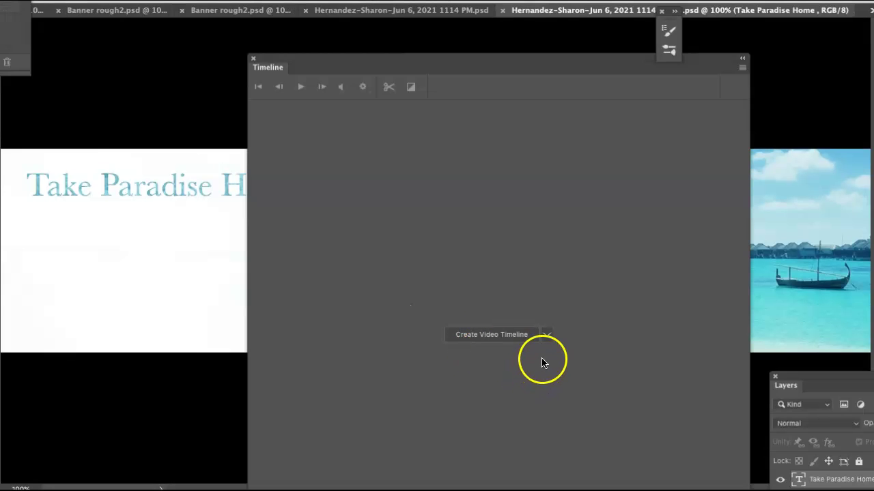
- Switch the Timeline's creation option to Create Frame Animation and reposition the panel
left_click(548, 335)
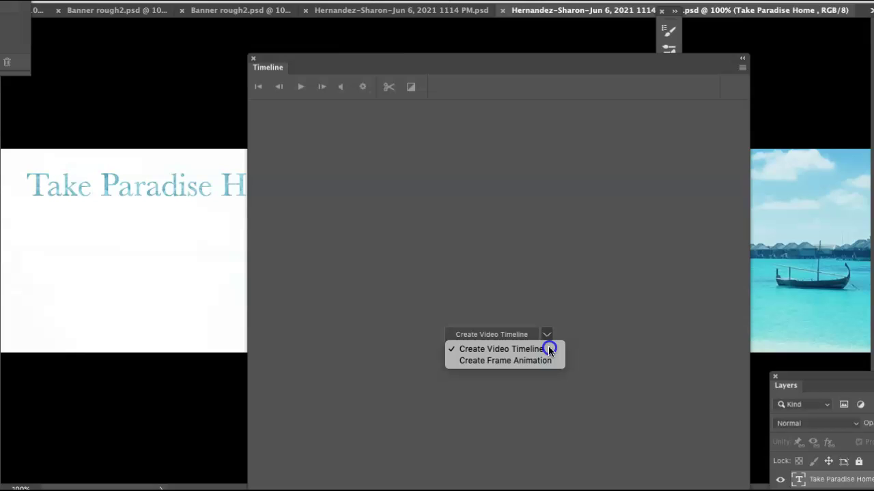
left_click(548, 362)
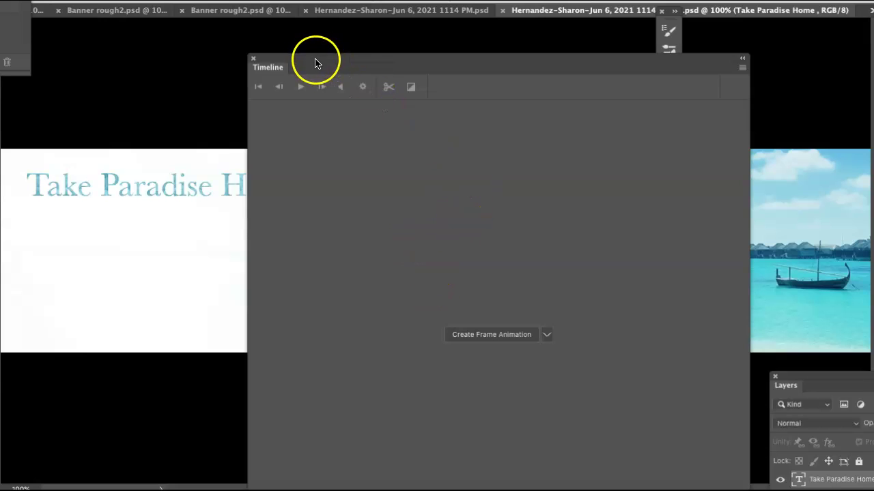
mouse_move(314, 63)
left_mouse_down()
mouse_move(339, 184)
mouse_move(299, 24)
left_mouse_up()
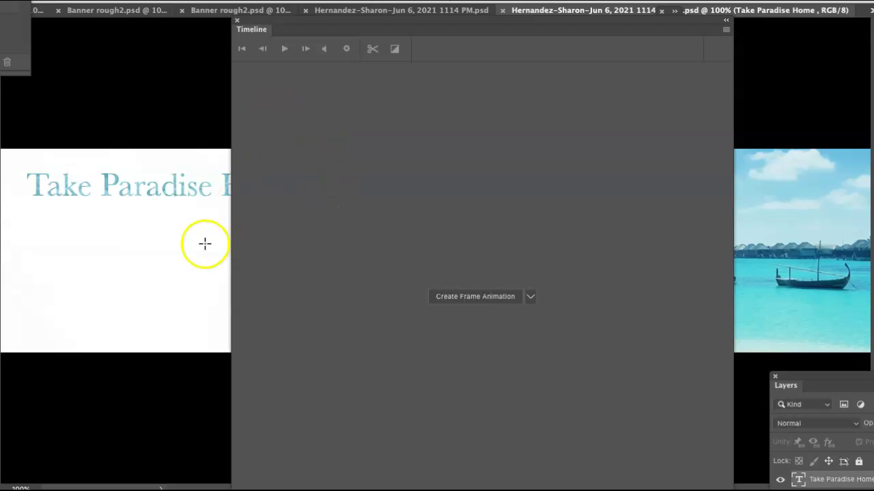
- Toggle the Take Paradise Home text layer's visibility and reconfirm frame animation as the timeline type
left_click(781, 481)
left_click(782, 482)
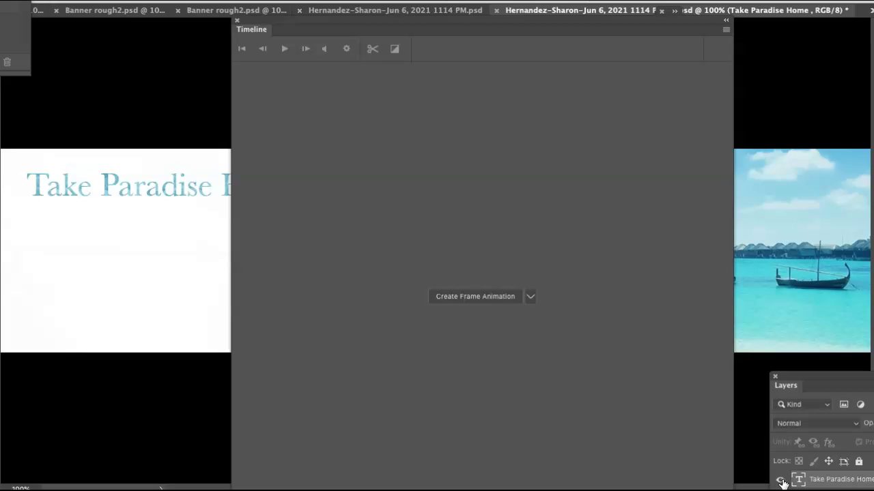
left_click(530, 297)
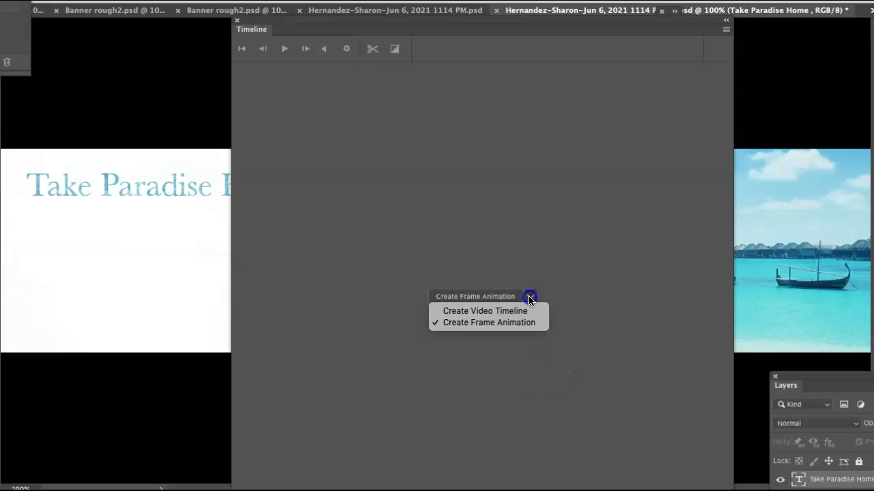
left_click(509, 326)
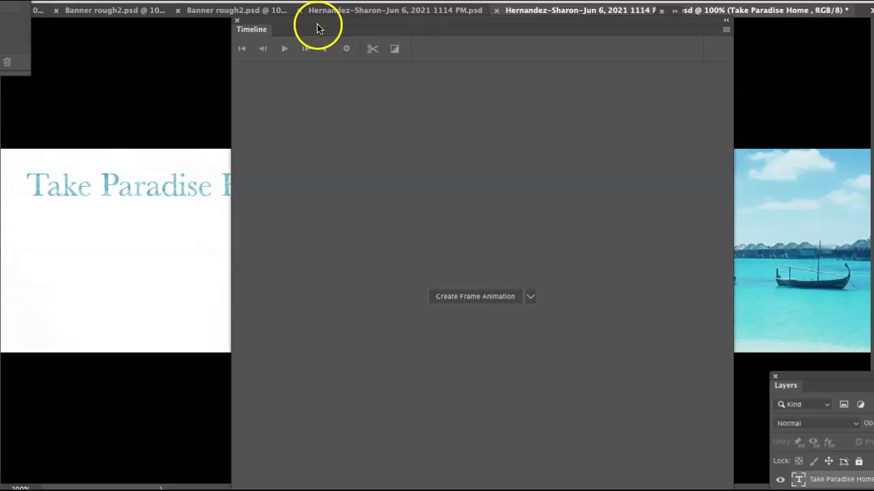
mouse_move(318, 27)
left_mouse_down()
mouse_move(285, 236)
mouse_move(296, 46)
mouse_move(239, 293)
left_mouse_up()
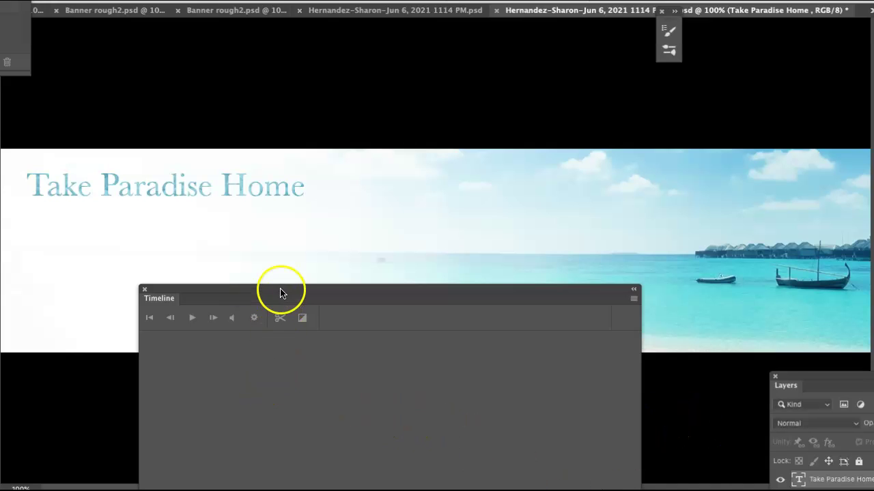
left_click_drag(281, 292, 281, 280)
left_click(253, 307)
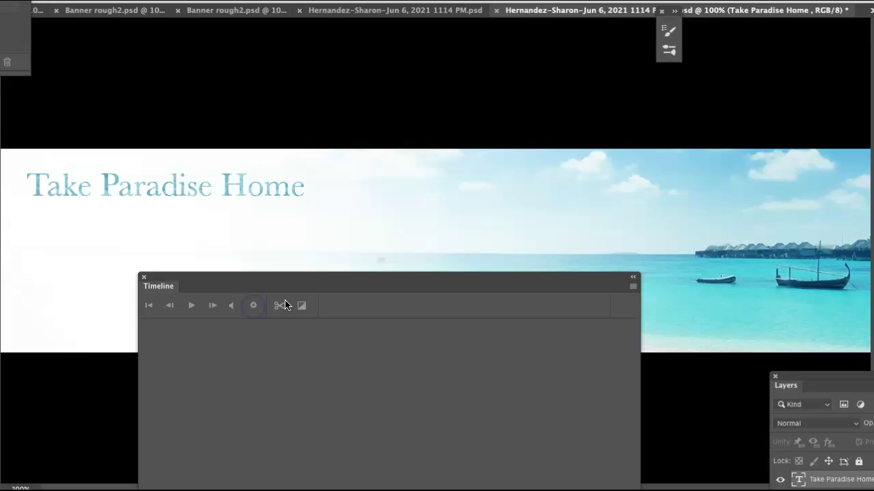
left_click_drag(318, 283, 325, 178)
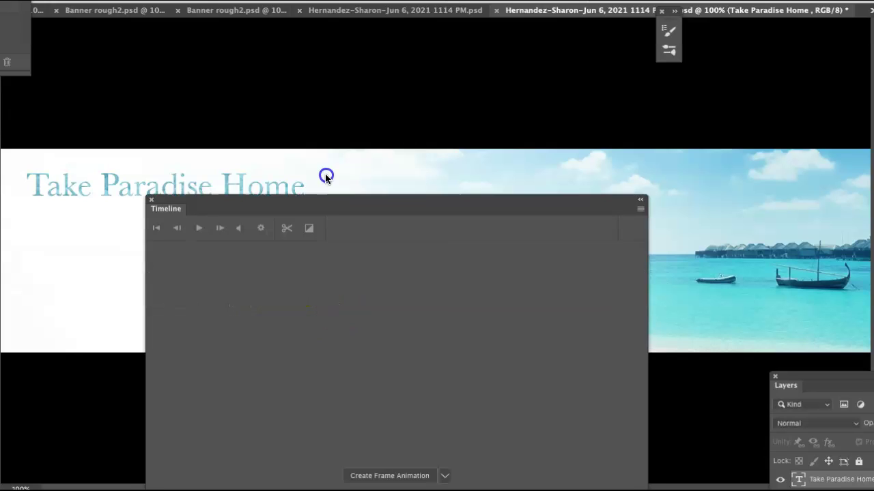
left_click_drag(439, 176, 439, 39)
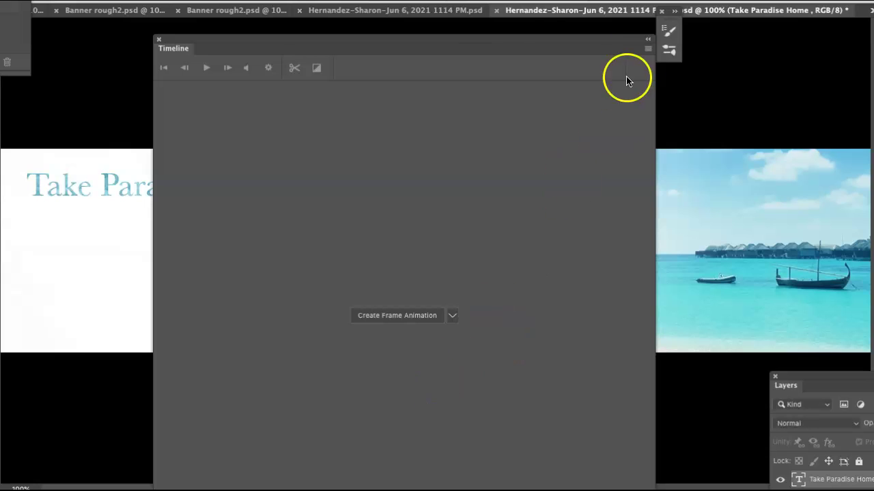
left_click(647, 50)
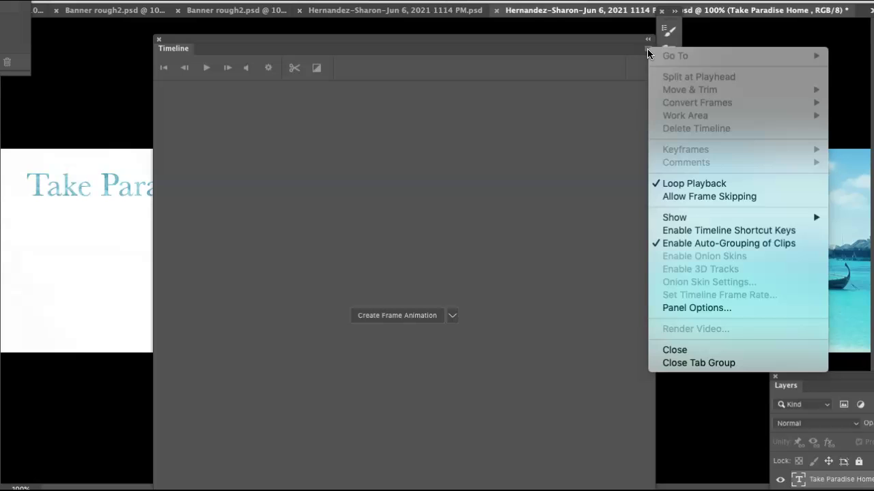
left_click(688, 307)
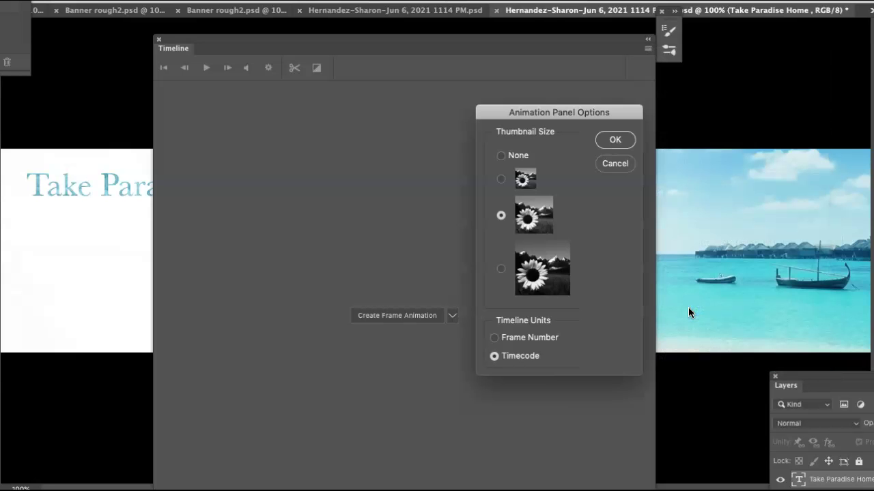
left_click(610, 162)
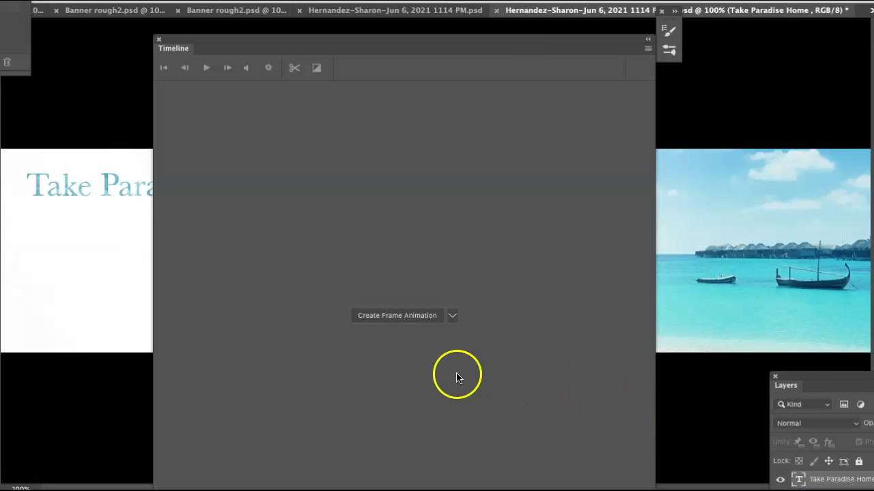
- Create a three-frame animation, select frame 2, and dock the Layers panel under the Timeline
left_click(400, 320)
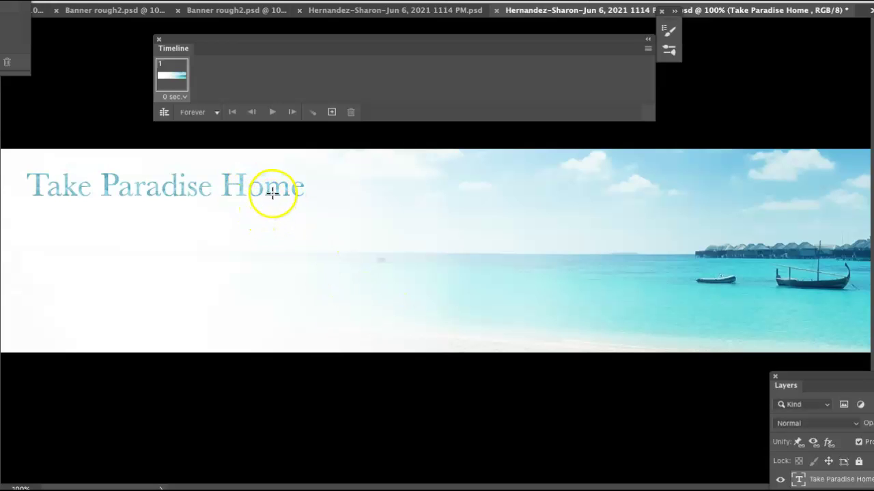
left_click(332, 113)
left_click(332, 112)
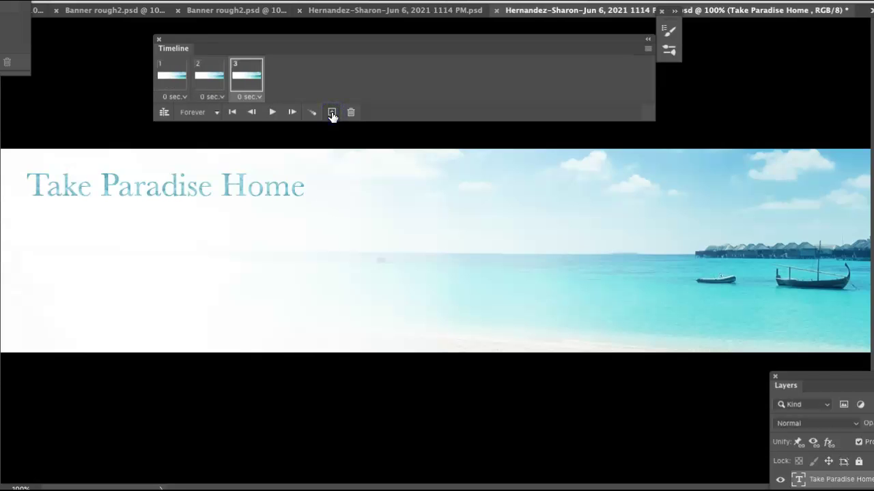
left_click(205, 80)
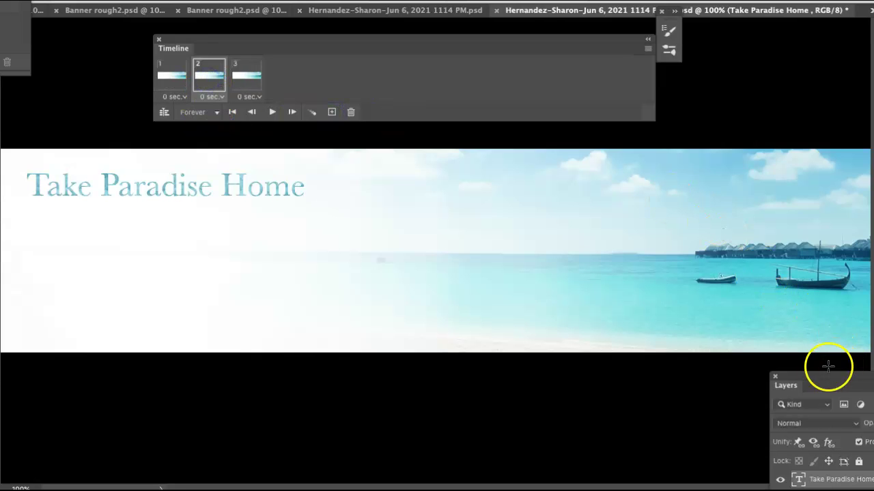
left_click_drag(823, 376, 482, 121)
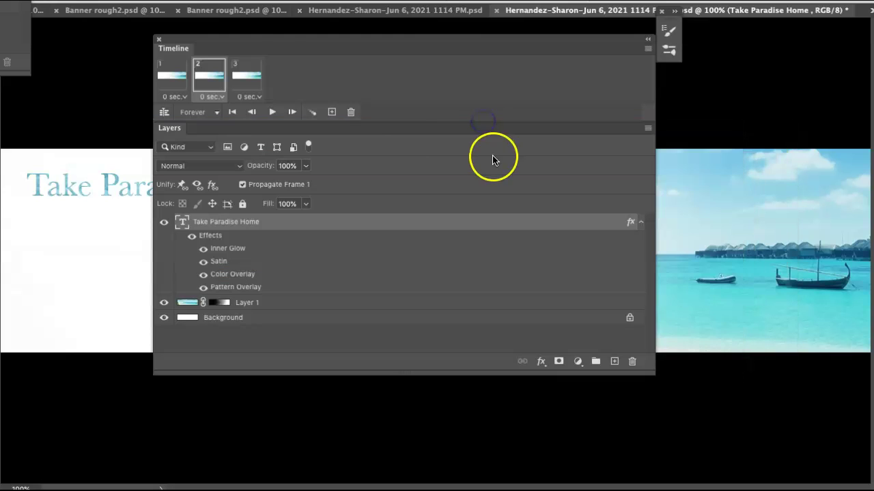
- In frame 2 hide the headline text and Layer 1 beach image, then select frames 1 and 2
left_click_drag(266, 37, 402, 156)
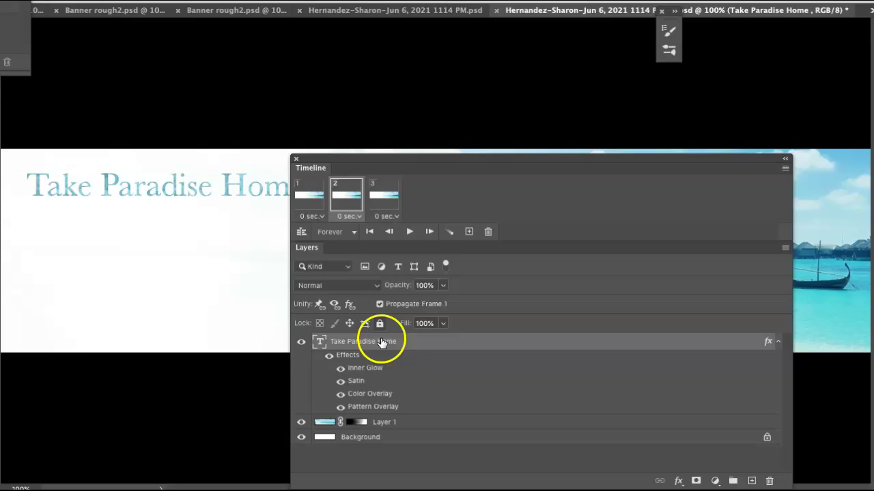
left_click(301, 341)
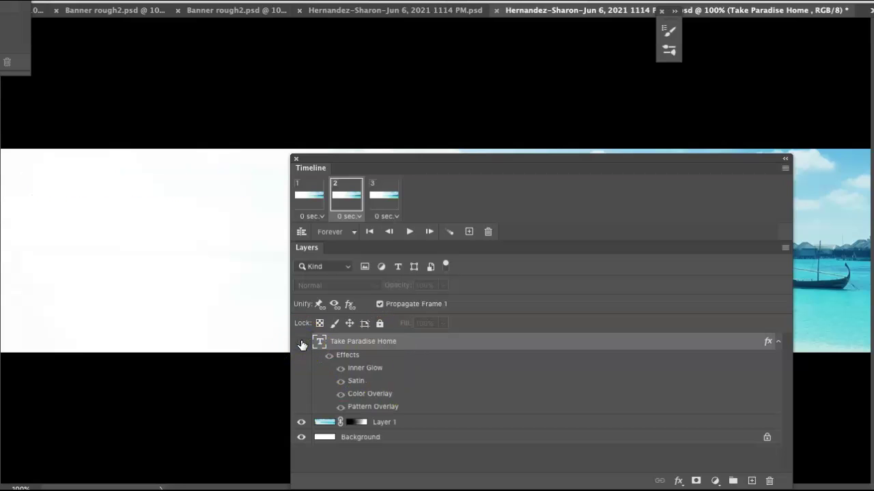
left_click(303, 422)
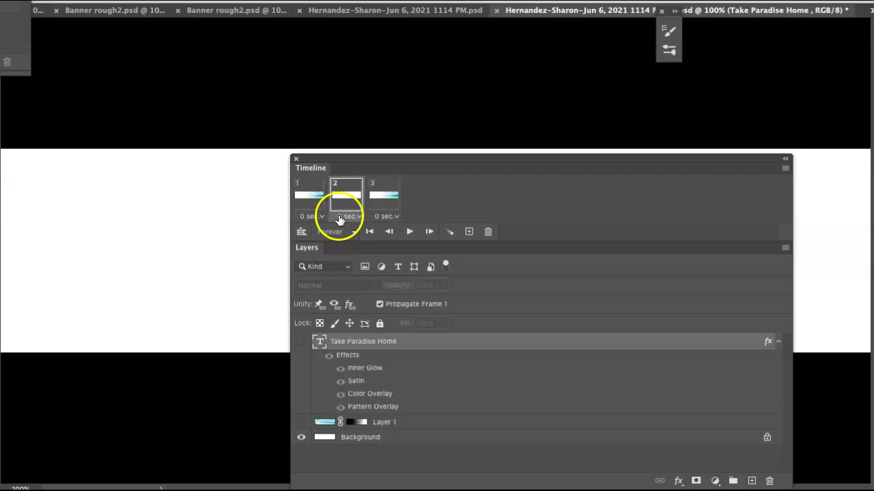
left_click(316, 209)
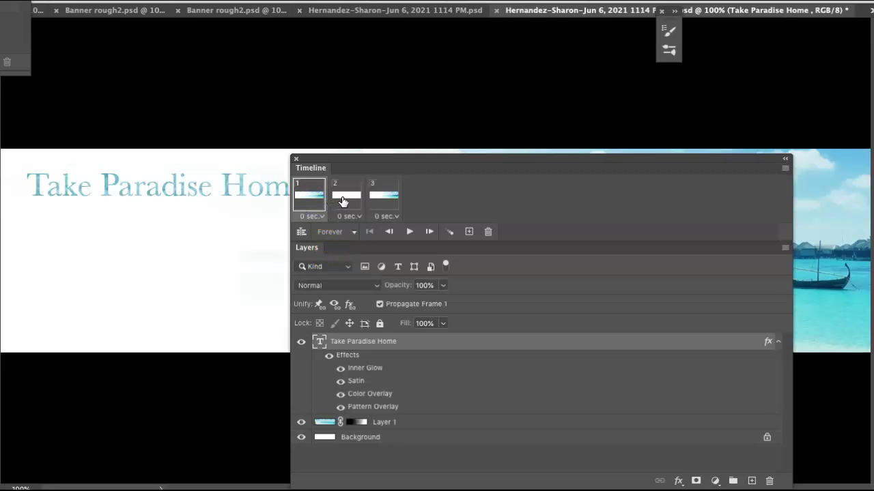
left_click(345, 199)
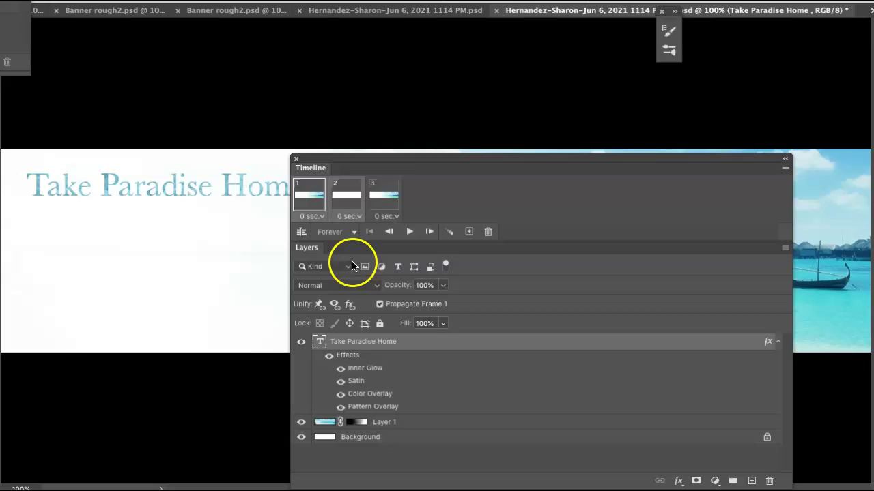
- Tween the selected frames with 5 frames to add, using all layers and parameters
left_click(449, 232)
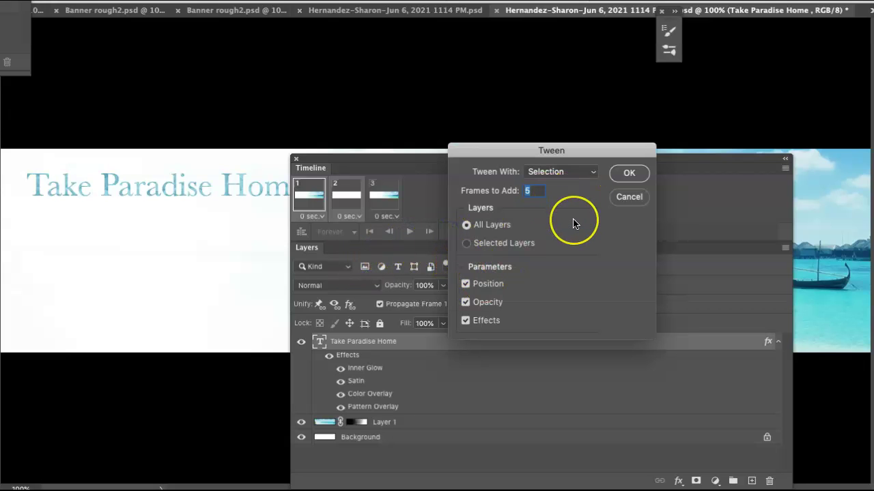
left_click(629, 173)
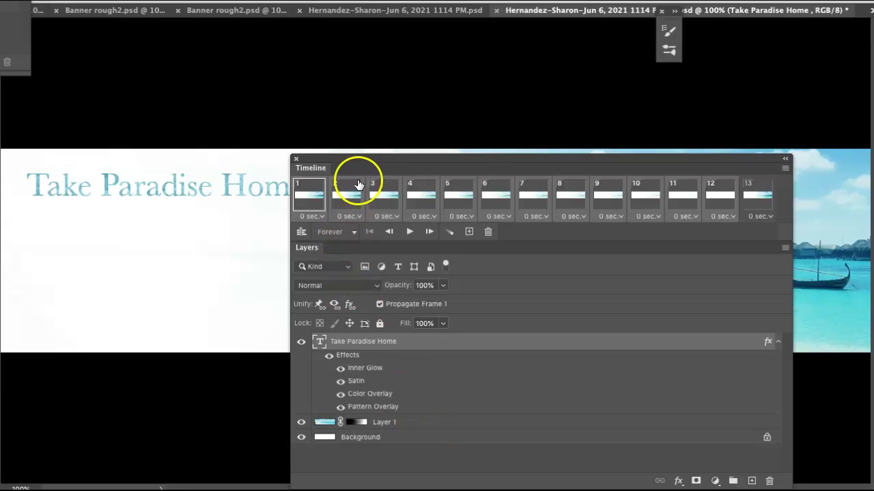
- Move the Timeline below the banner and play the 13-frame fade animation on loop
left_click_drag(357, 164, 363, 363)
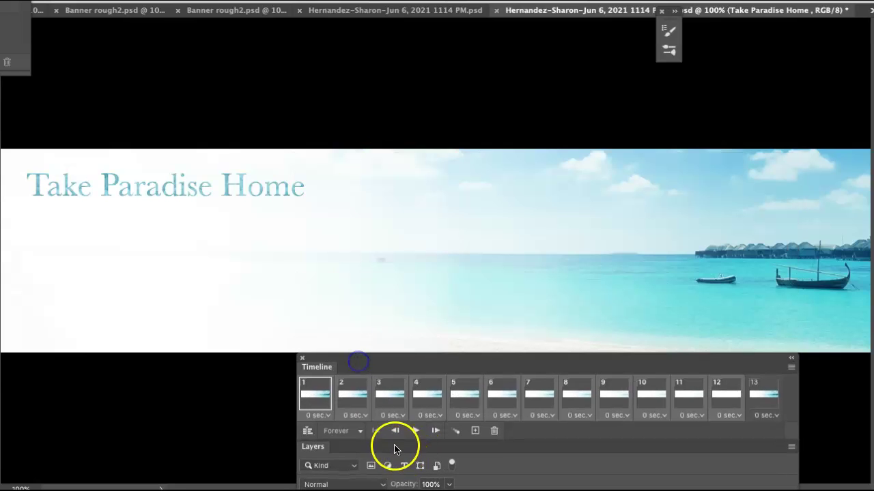
left_click(396, 433)
left_click(414, 432)
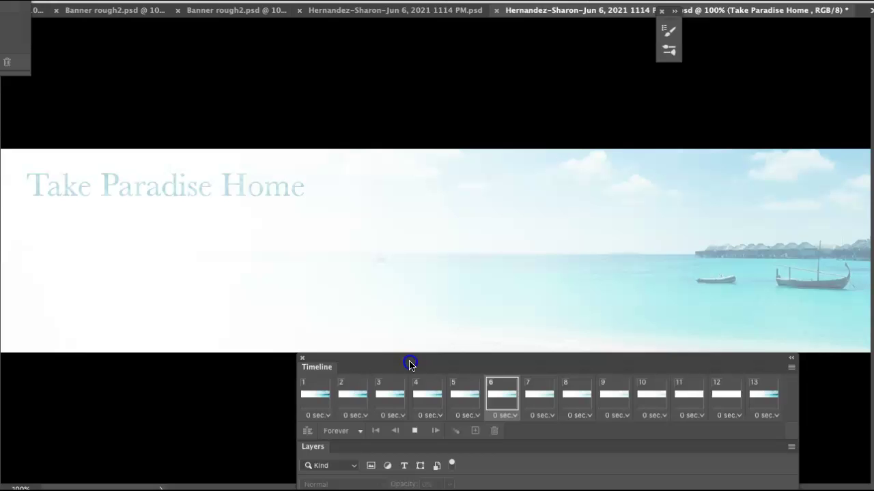
left_click_drag(409, 364, 230, 358)
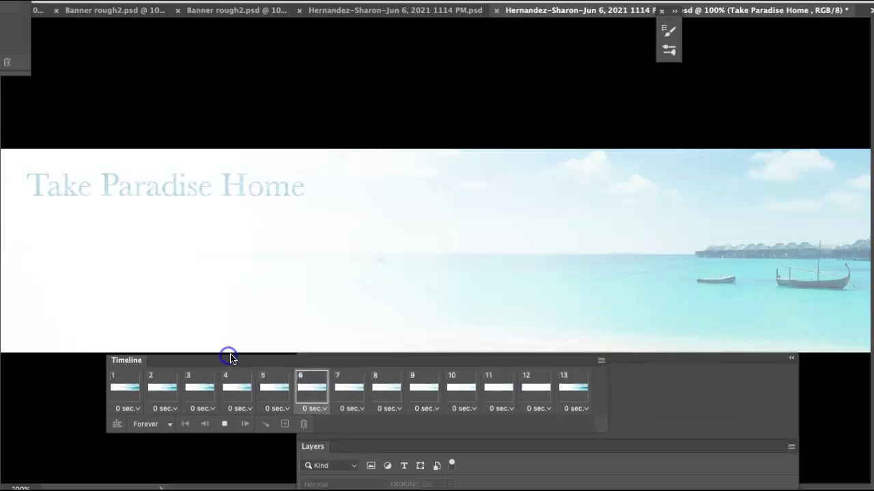